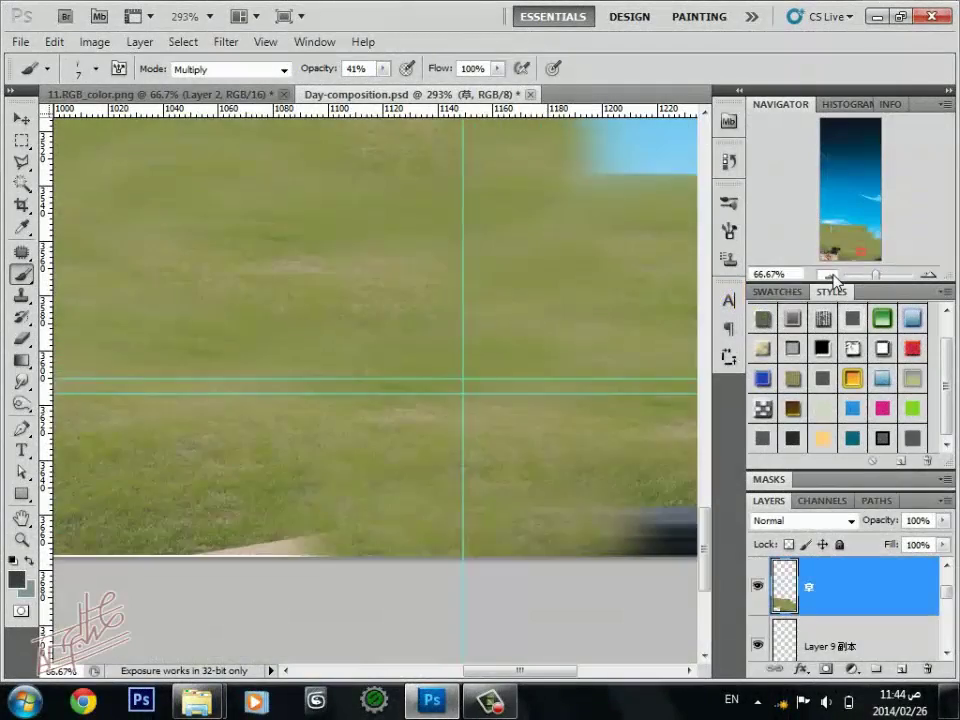
# - Drag Layer 22 up the stack, show its colour-coded building map, and zoom to about 97%
pyautogui.scroll(-1, 400, 405)
pyautogui.moveTo(290, 431); pyautogui.dragTo(363, 515)
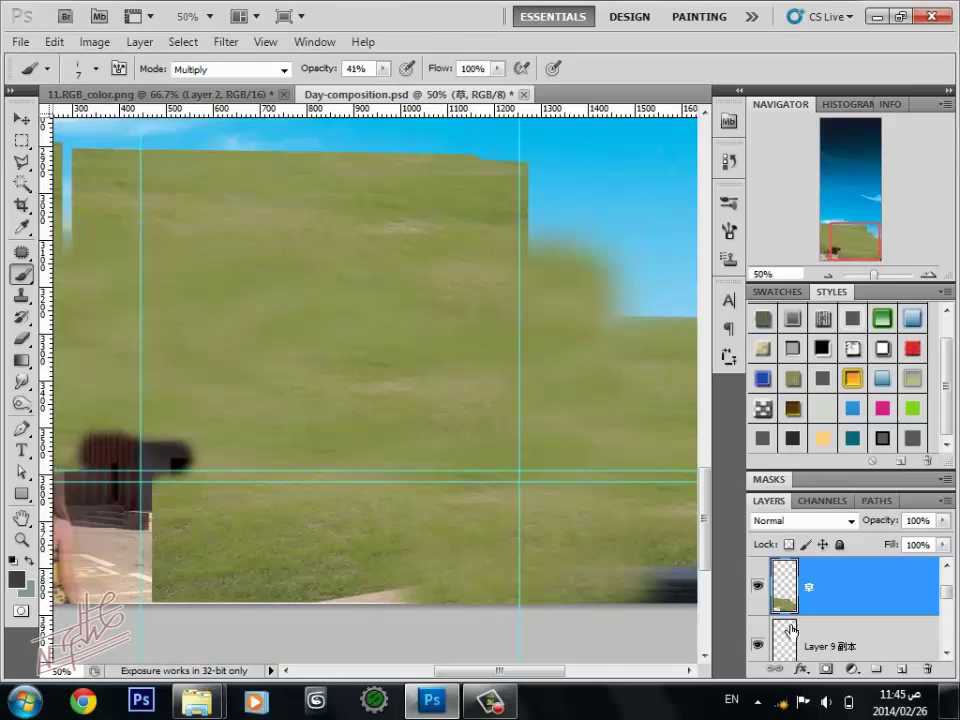
pyautogui.moveTo(946, 596); pyautogui.dragTo(950, 604)
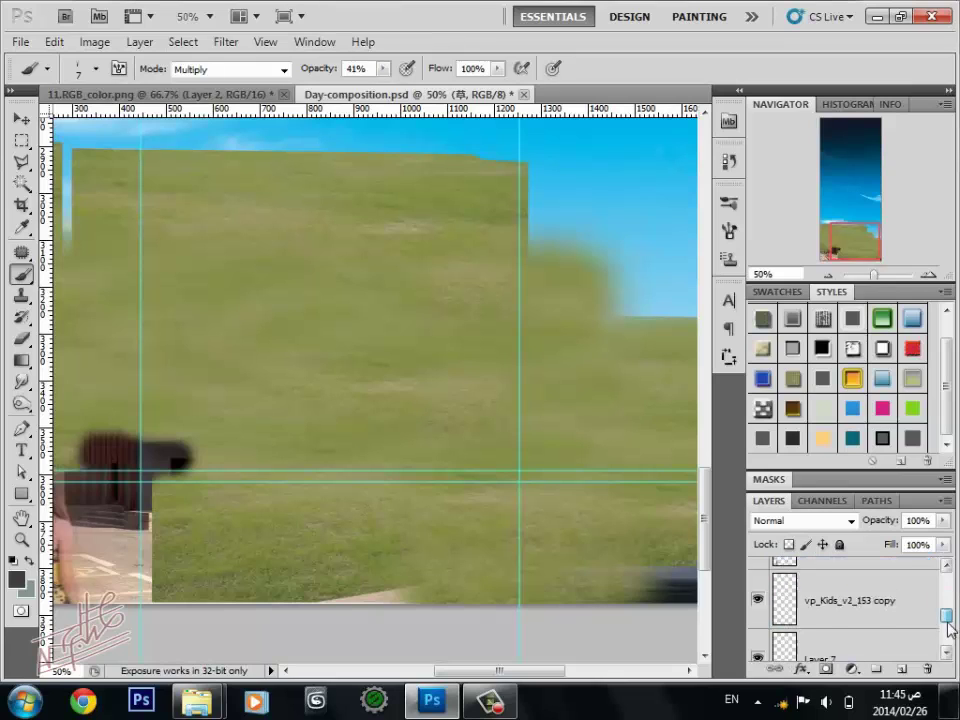
pyautogui.click(943, 636)
pyautogui.scroll(1, 840, 598)
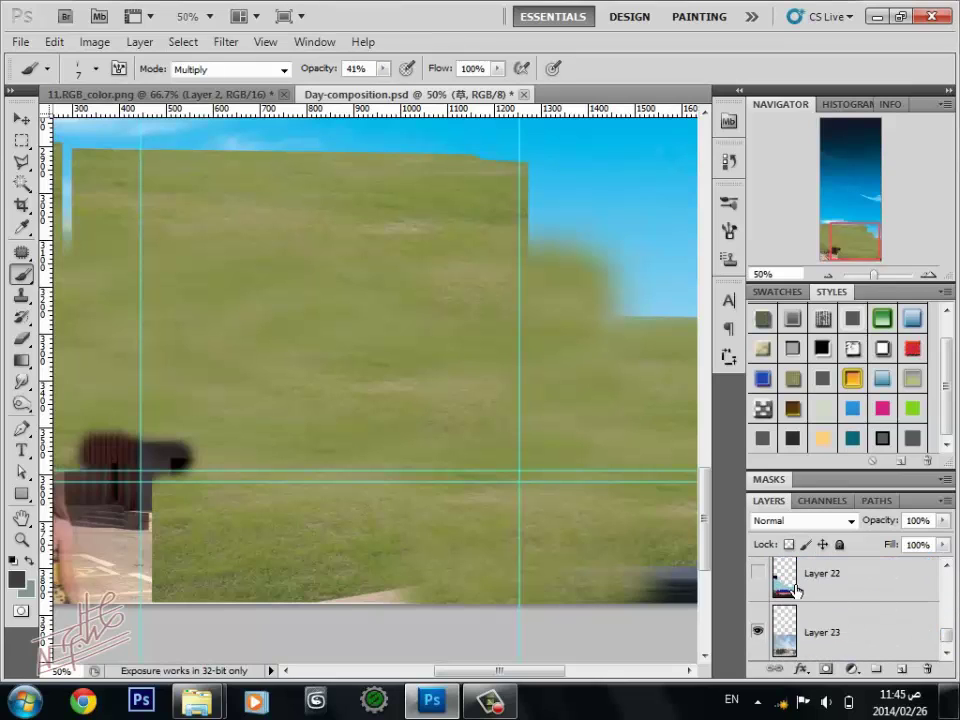
pyautogui.click(827, 592)
pyautogui.moveTo(830, 590)
pyautogui.mouseDown()
pyautogui.moveTo(723, 10)
pyautogui.moveTo(920, 575)
pyautogui.mouseUp()
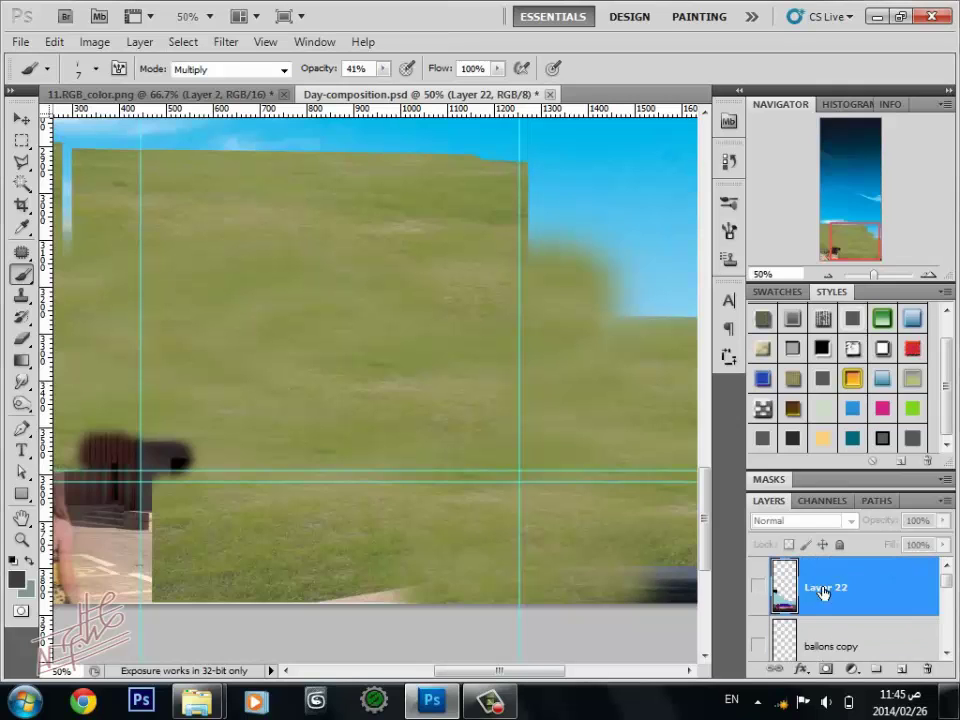
pyautogui.click(766, 589)
pyautogui.scroll(5, 400, 500)
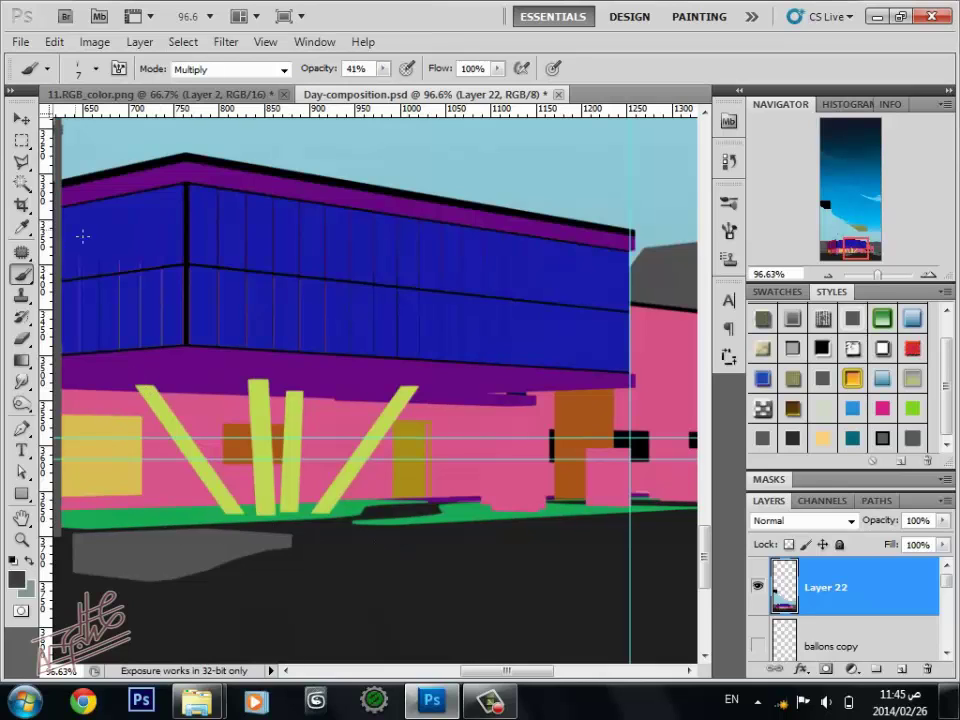
# - Magic Wand the green lawn strip, extend it with Similar, and hide Layer 22's map
pyautogui.click(21, 183)
pyautogui.click(179, 527)
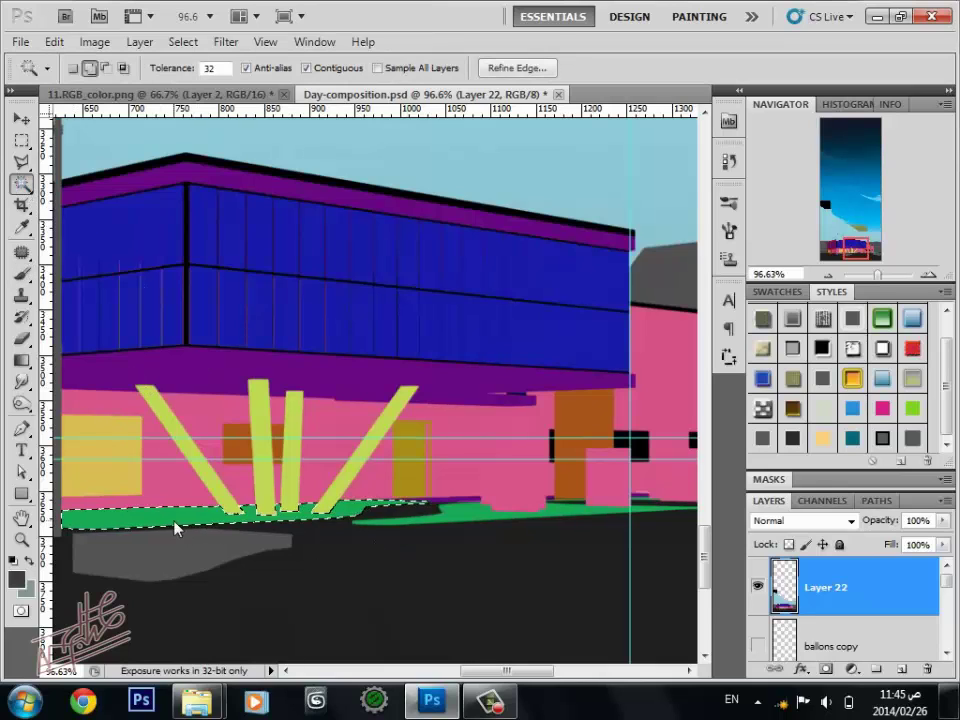
pyautogui.rightClick(176, 520)
pyautogui.click(259, 271)
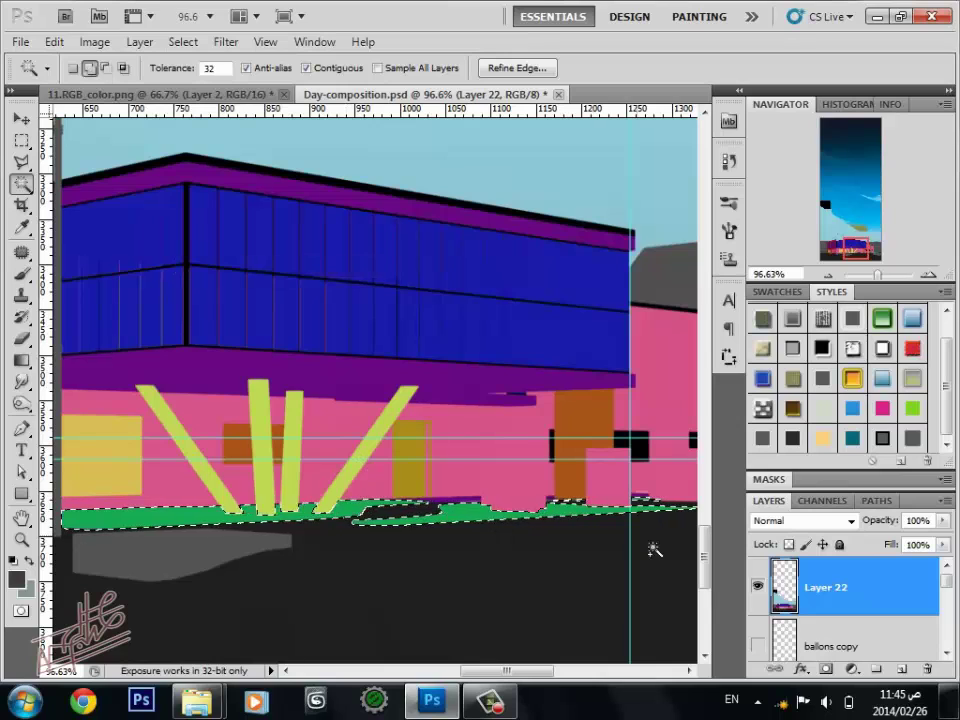
pyautogui.click(763, 592)
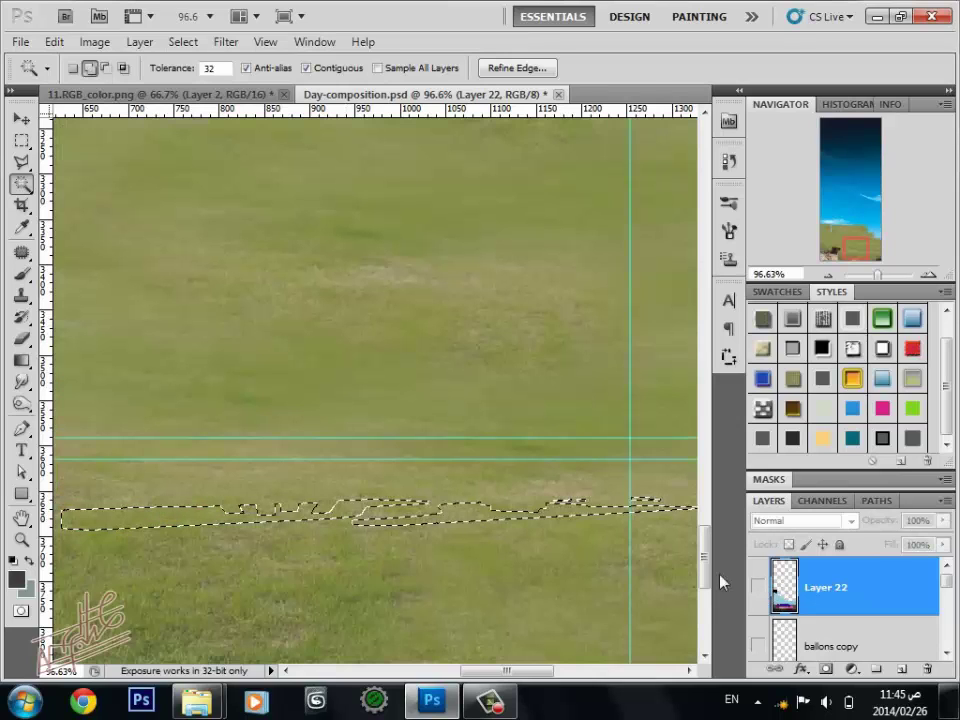
# - Target the grass texture layer and rename it 'green'
pyautogui.click(20, 118)
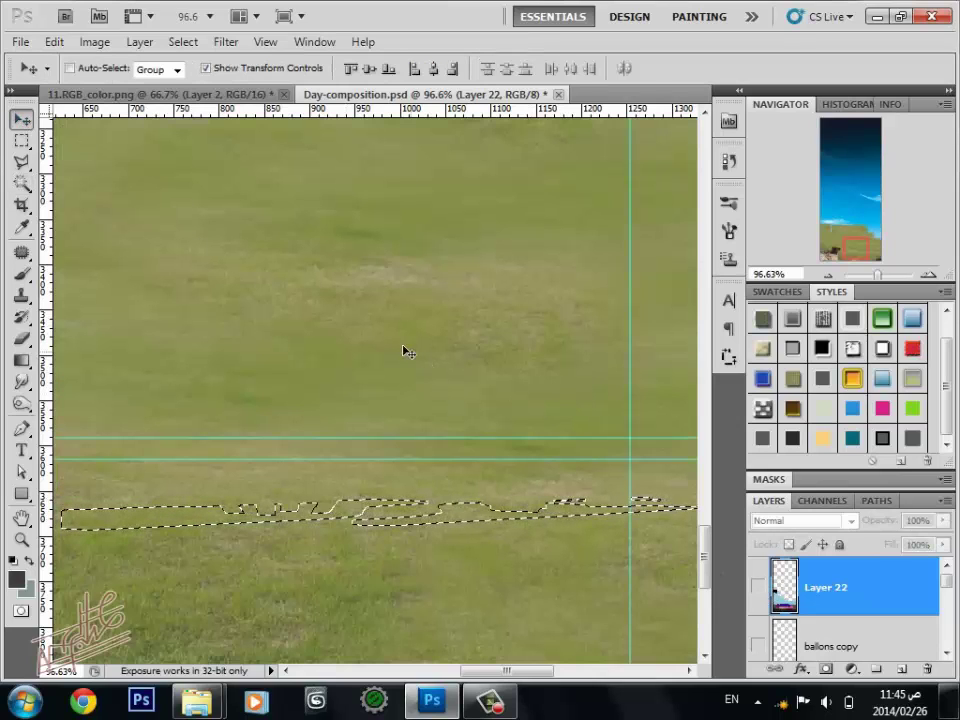
pyautogui.hotkey('ctrl', 'j')
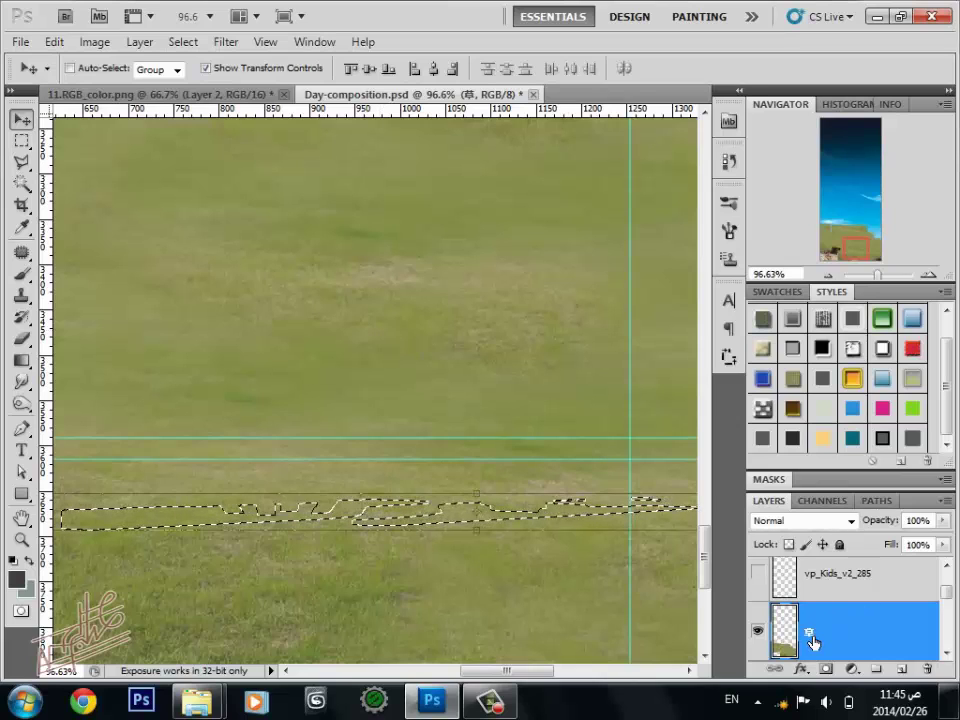
pyautogui.press('h')
pyautogui.doubleClick(812, 642)
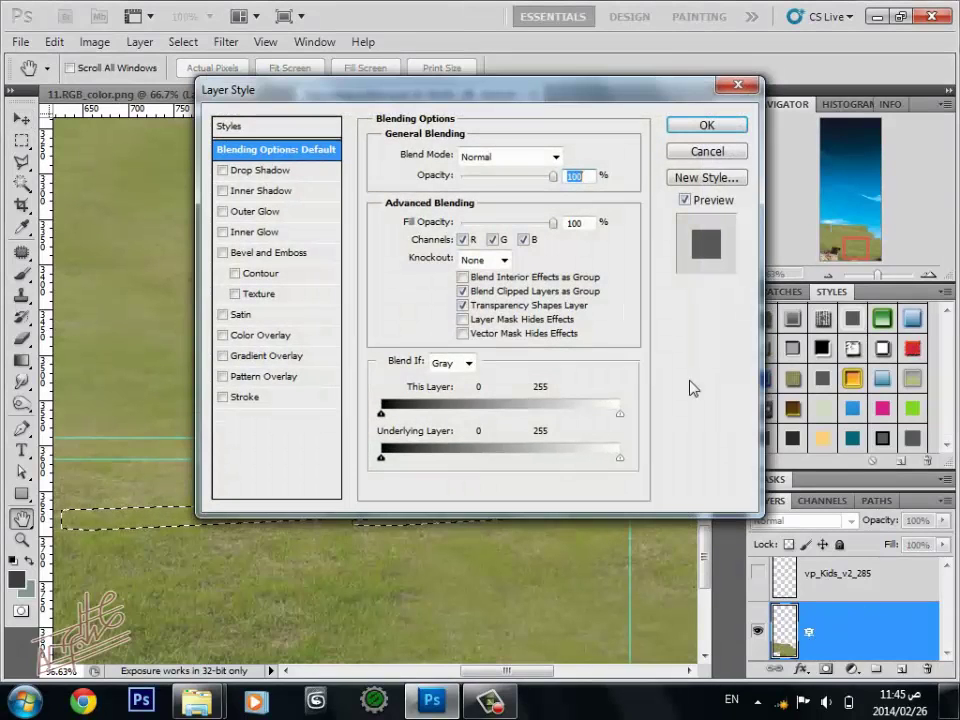
pyautogui.click(708, 152)
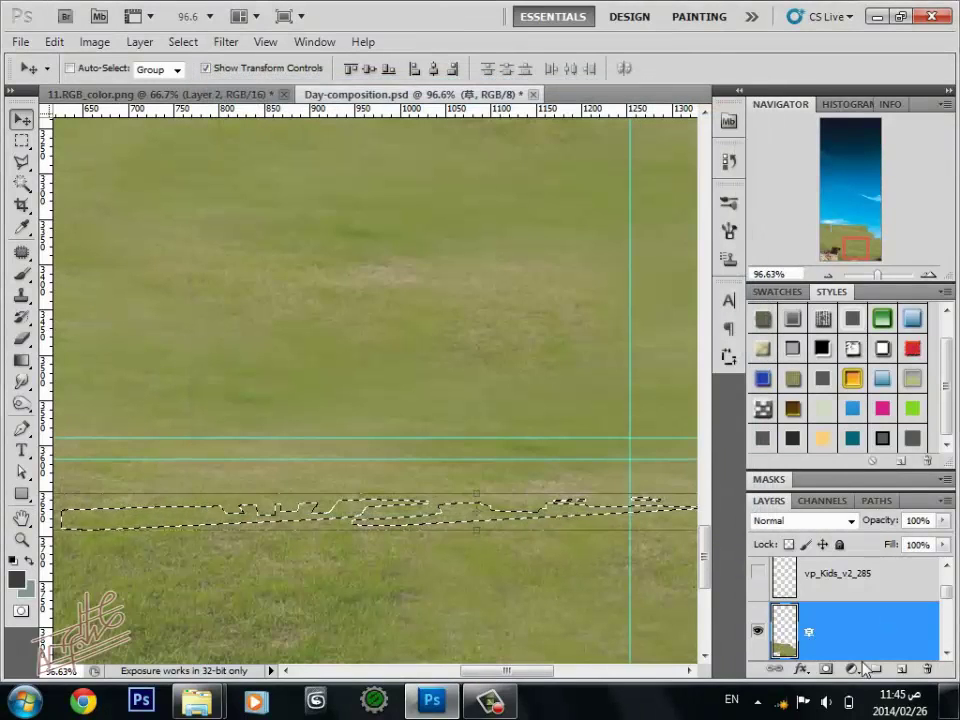
pyautogui.doubleClick(815, 641)
pyautogui.write('green')
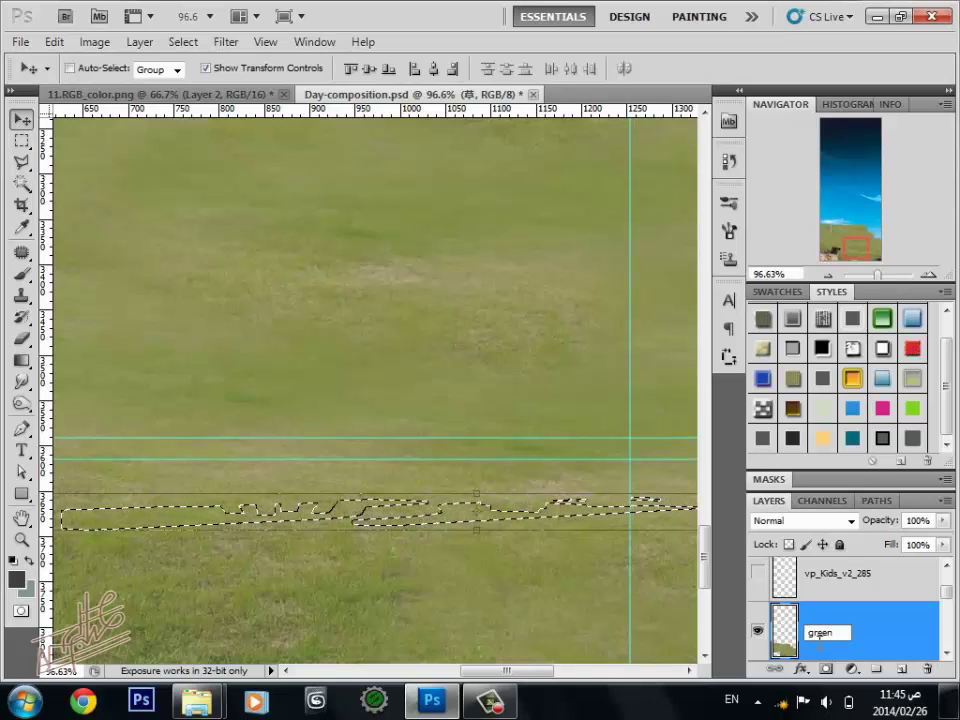
pyautogui.press('Return')
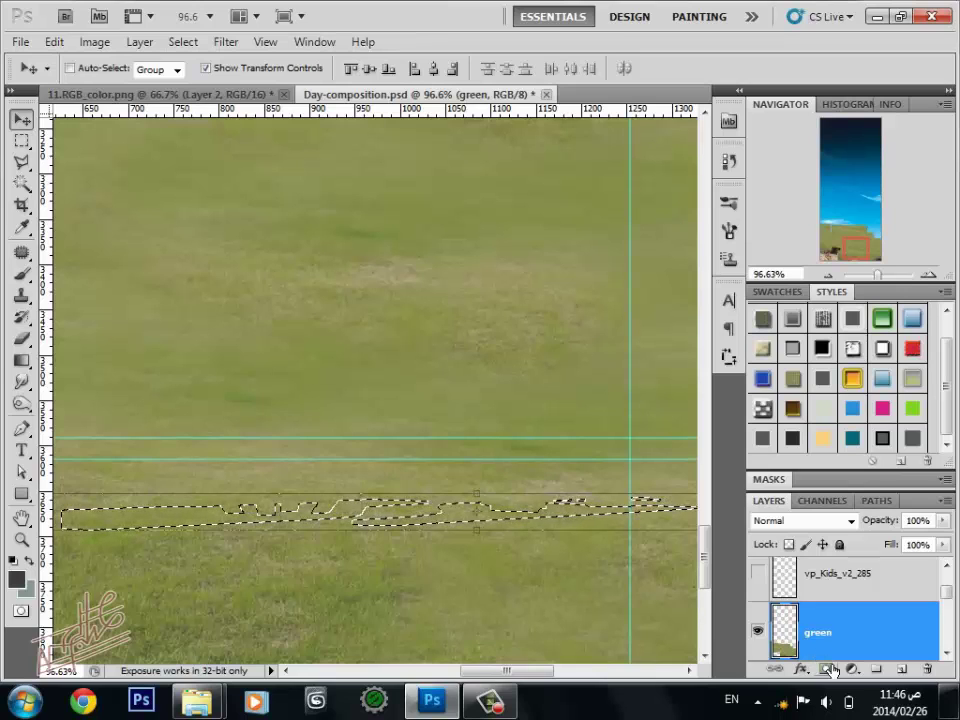
# - Add a layer mask to the green layer from the lawn selection and zoom in on the strip
pyautogui.click(828, 668)
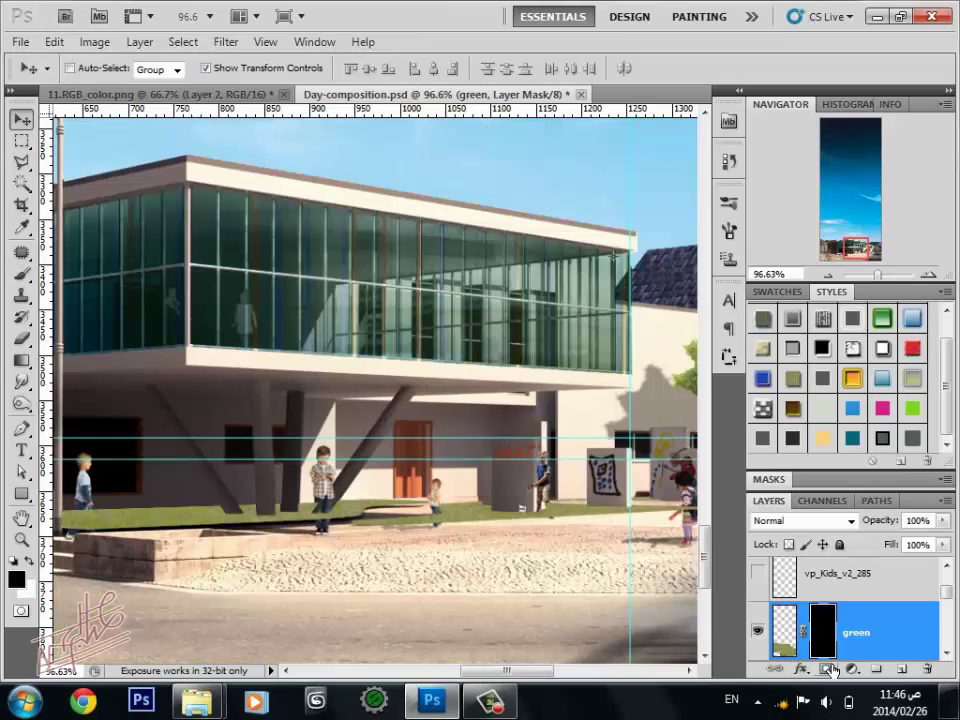
pyautogui.scroll(2, 551, 536)
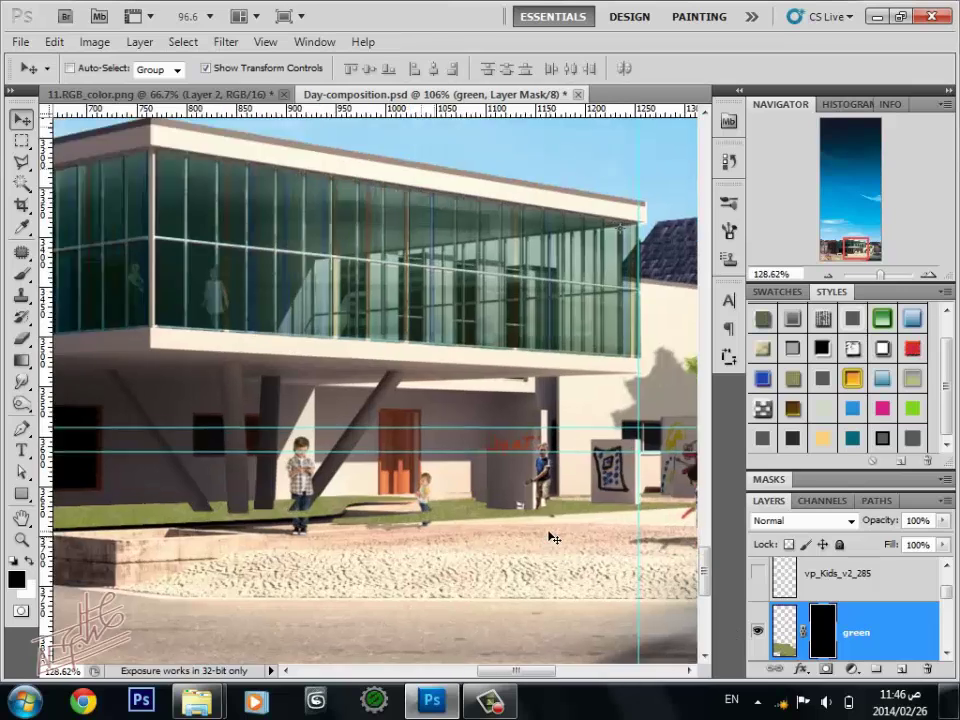
pyautogui.scroll(3, 546, 531)
pyautogui.scroll(2, 508, 513)
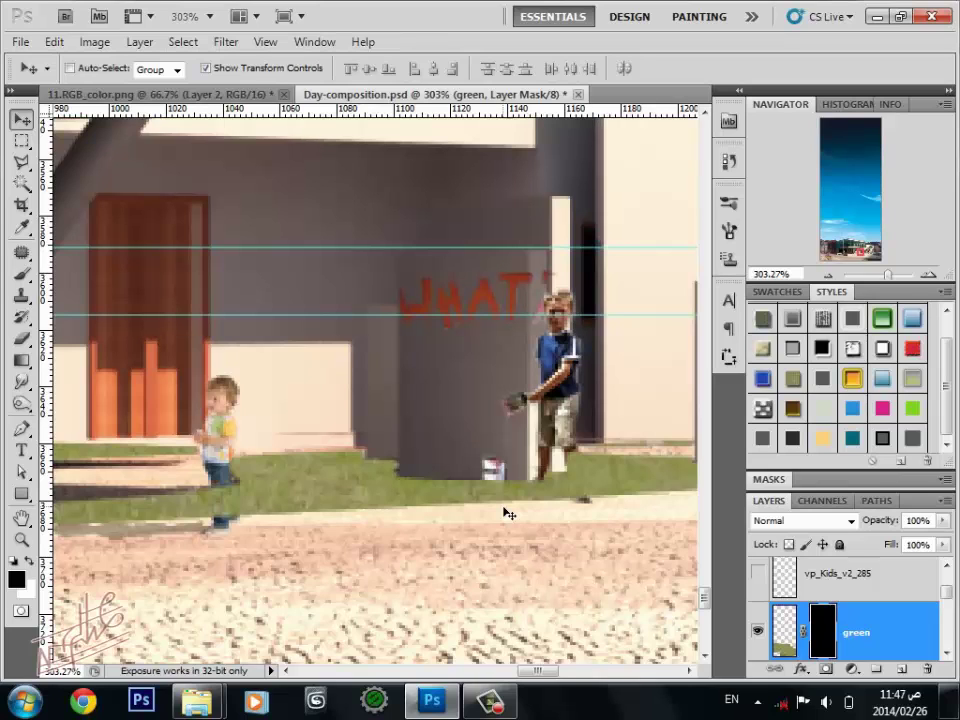
# - Zoom in on the lawn edge and target the green layer's mask with a white brush
pyautogui.hotkey('ctrl', '+')
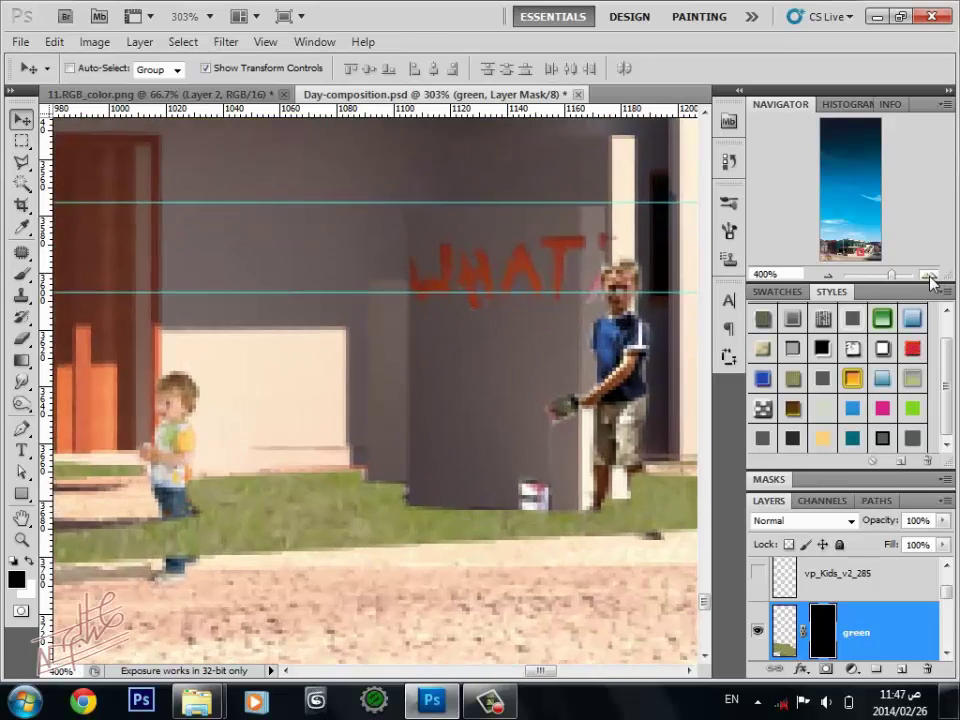
pyautogui.hotkey('ctrl', '+')
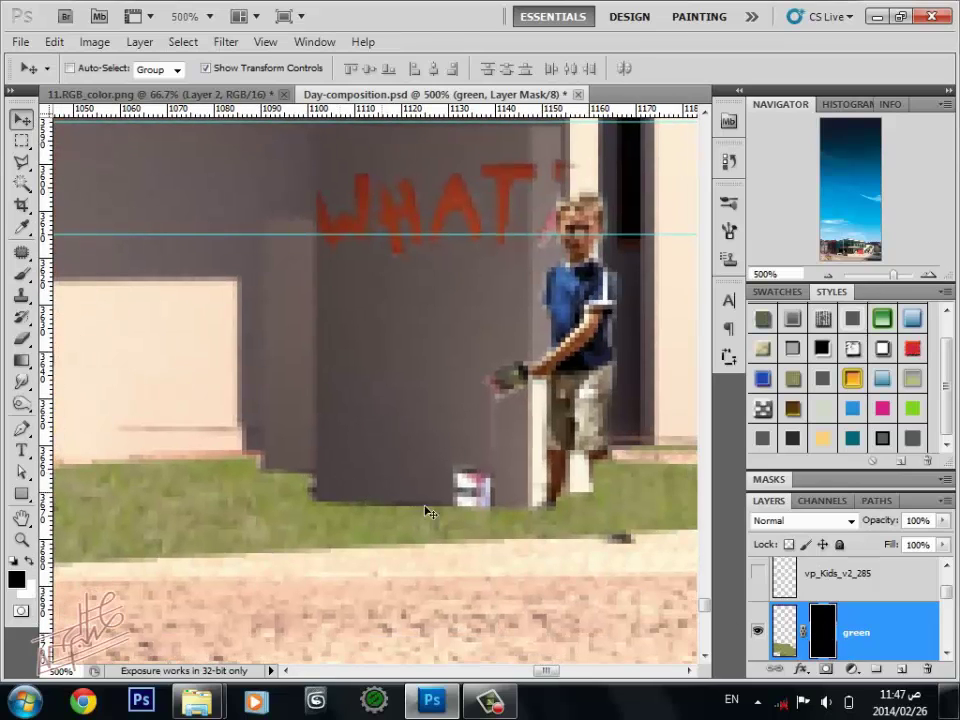
pyautogui.click(820, 626)
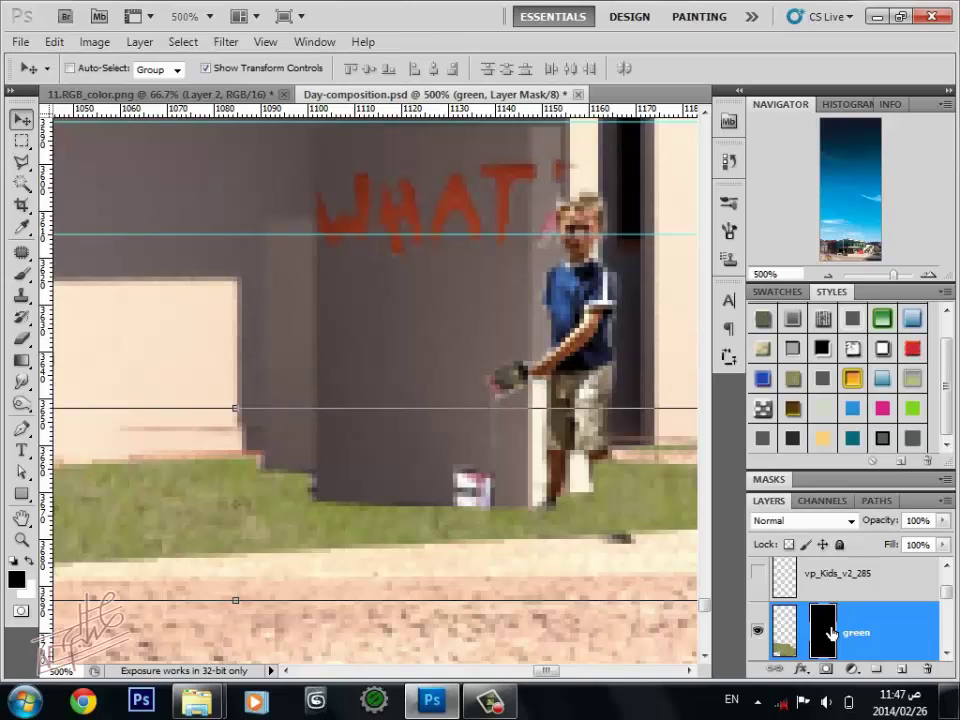
pyautogui.press('b')
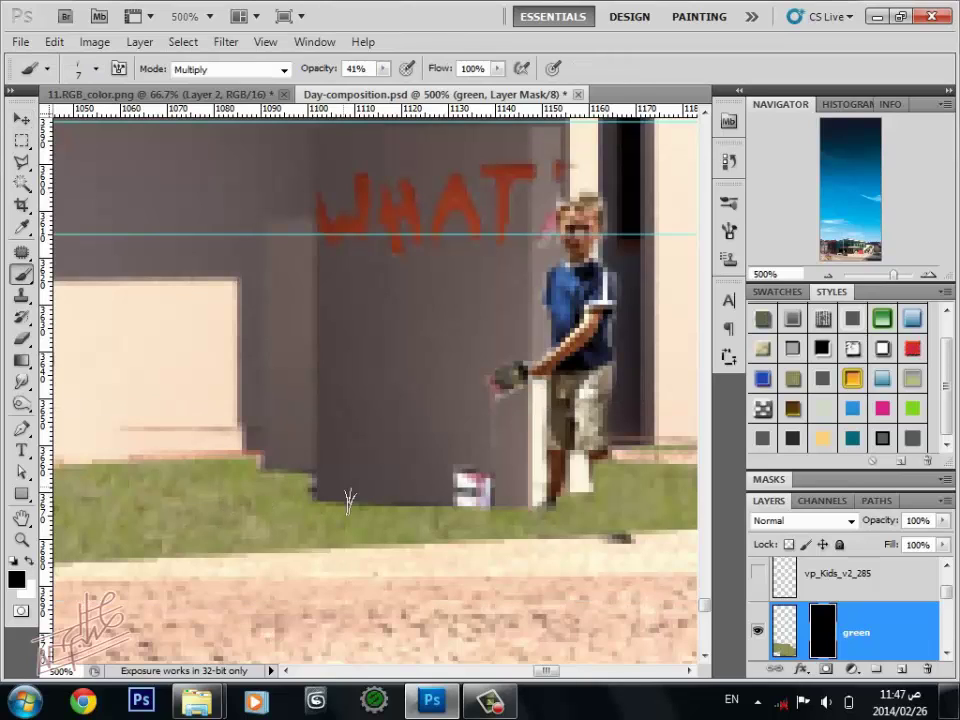
pyautogui.click(30, 562)
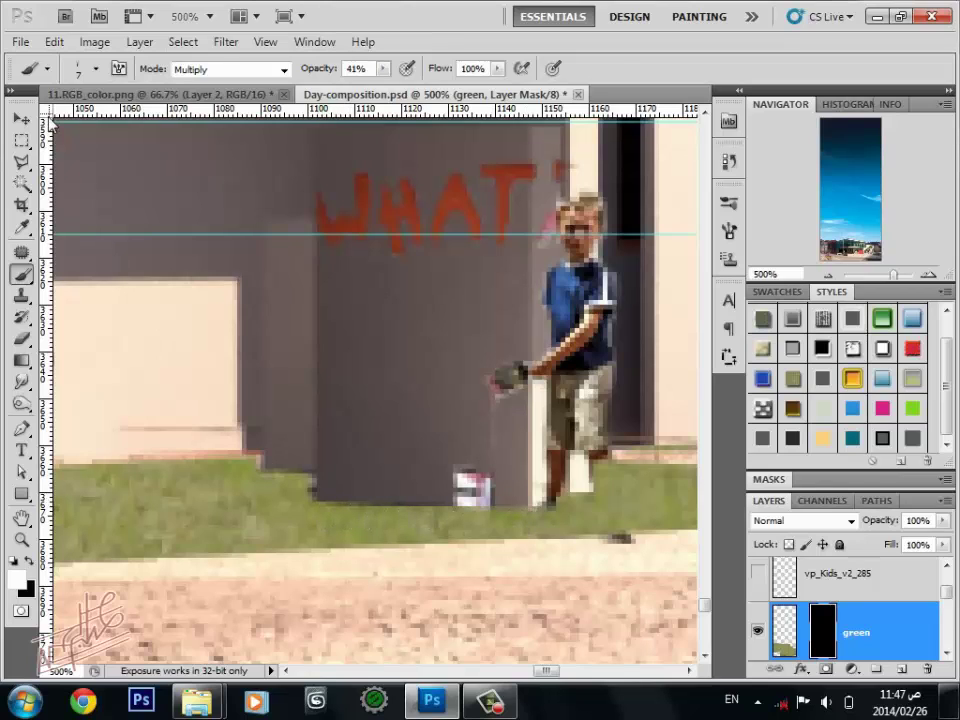
# - Set the brush to Normal, 100% opacity and 12 px, and undo the dark patch under the middle pillar
pyautogui.click(28, 121)
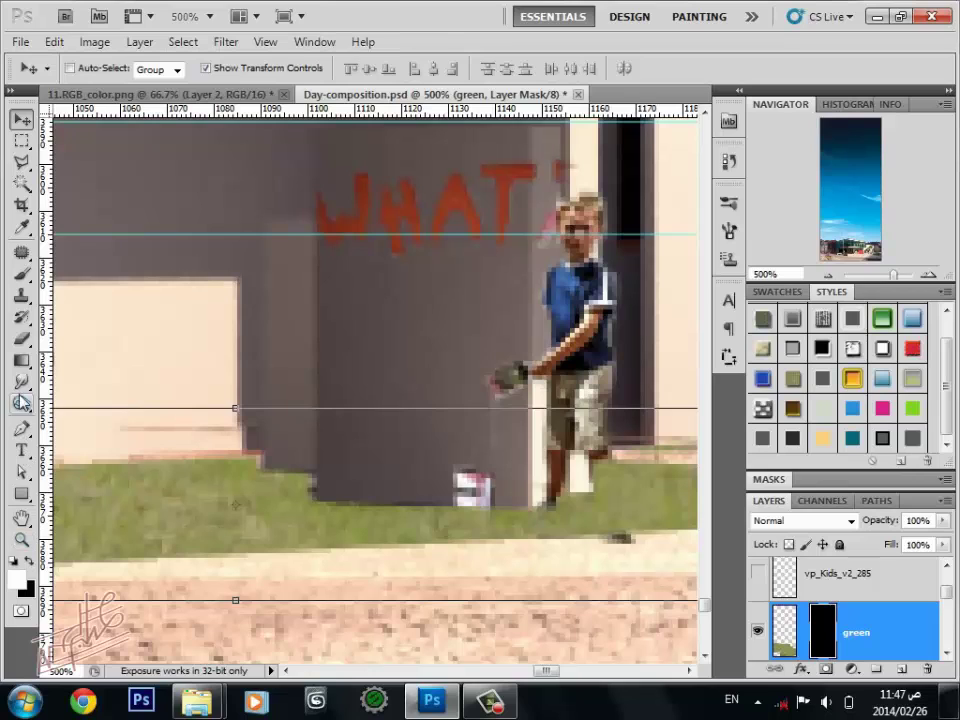
pyautogui.click(22, 274)
pyautogui.click(236, 70)
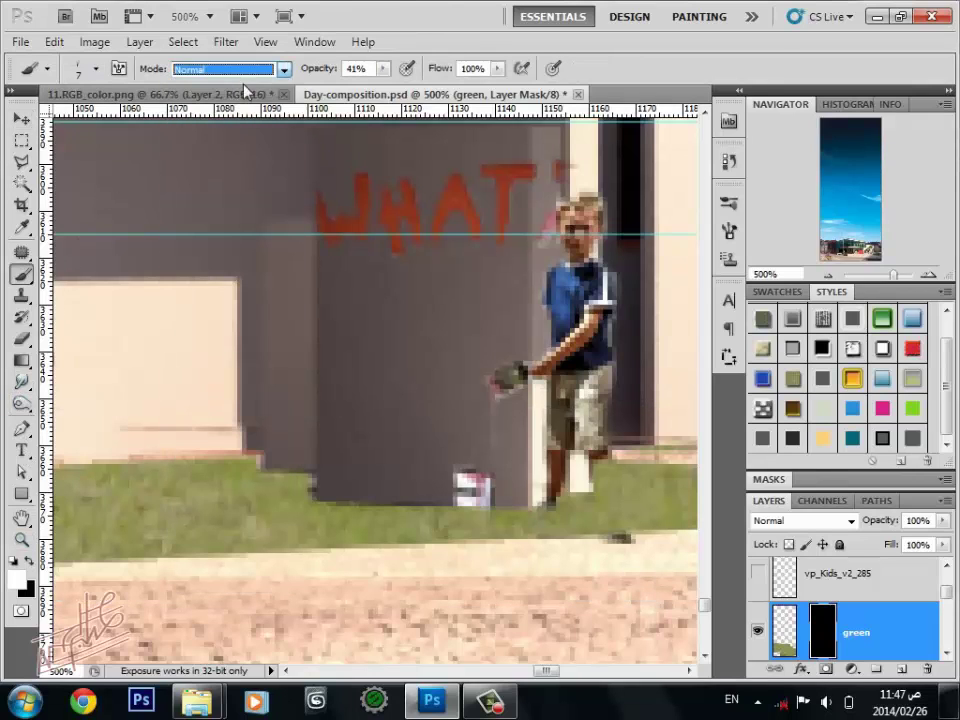
pyautogui.moveTo(314, 78); pyautogui.dragTo(370, 80)
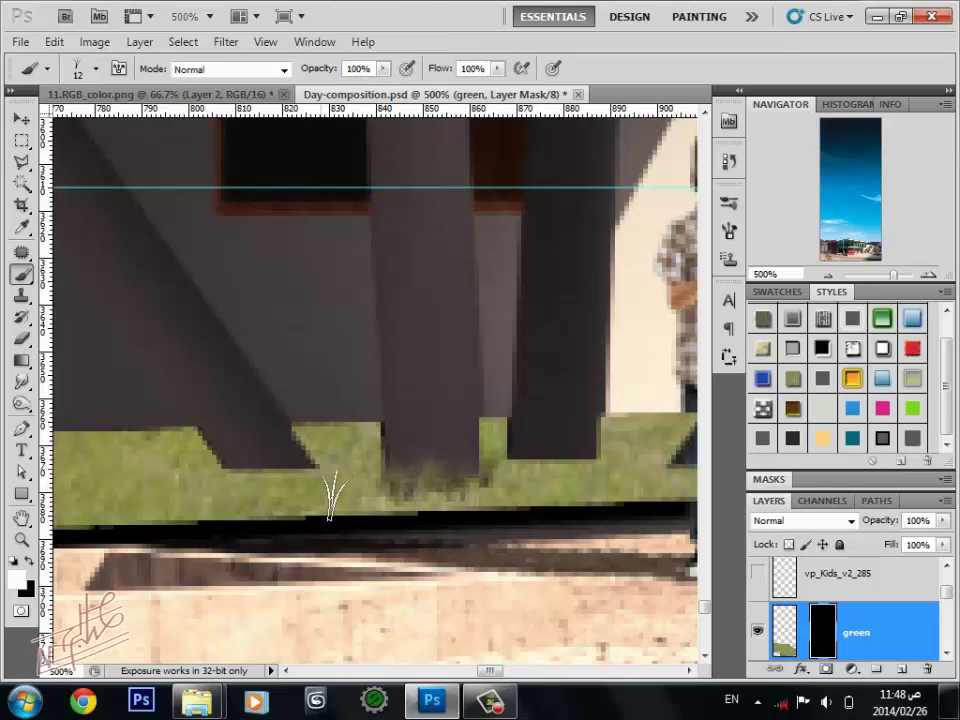
pyautogui.hotkey('ctrl', 'z')
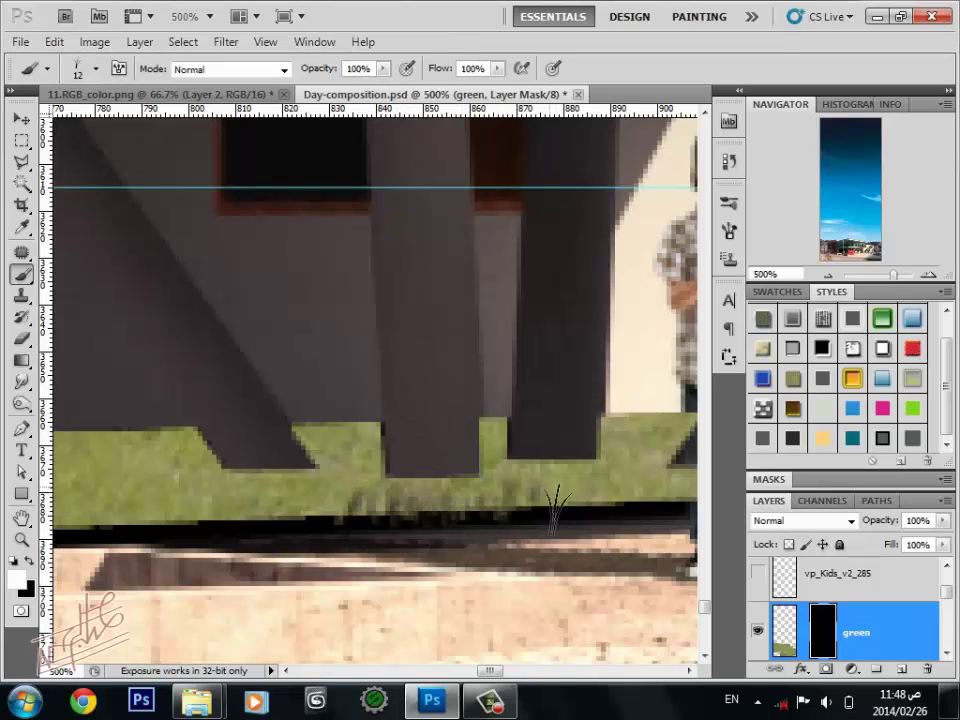
# - In the Brush panel, disable Color Dynamics, Transfer and Smoothing, keeping Shape Dynamics and Scattering on
pyautogui.rightClick(497, 432)
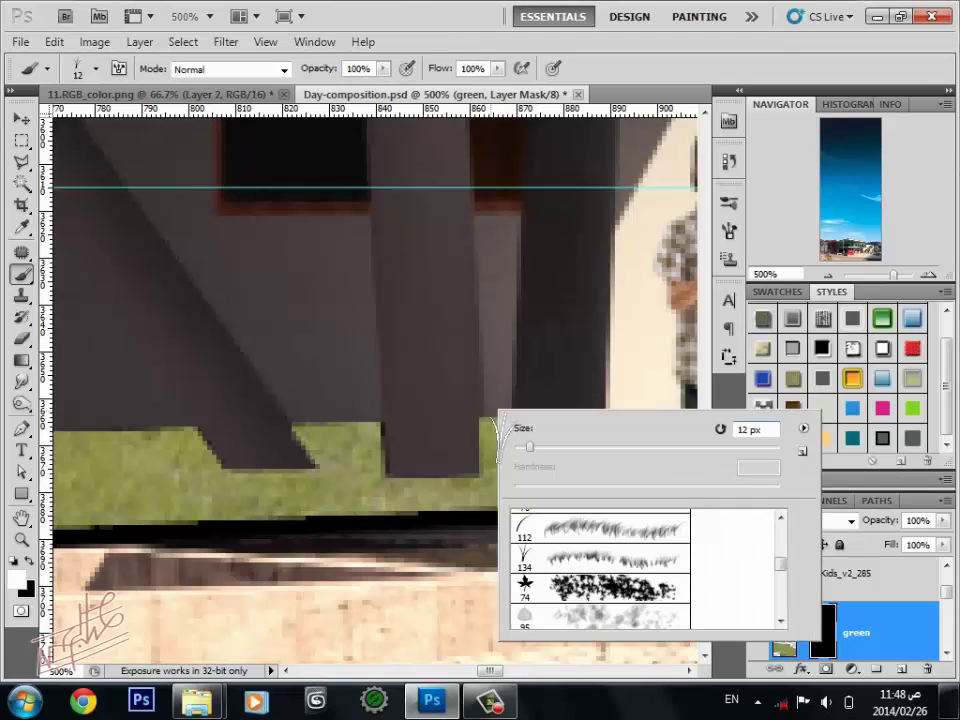
pyautogui.click(731, 200)
pyautogui.click(731, 233)
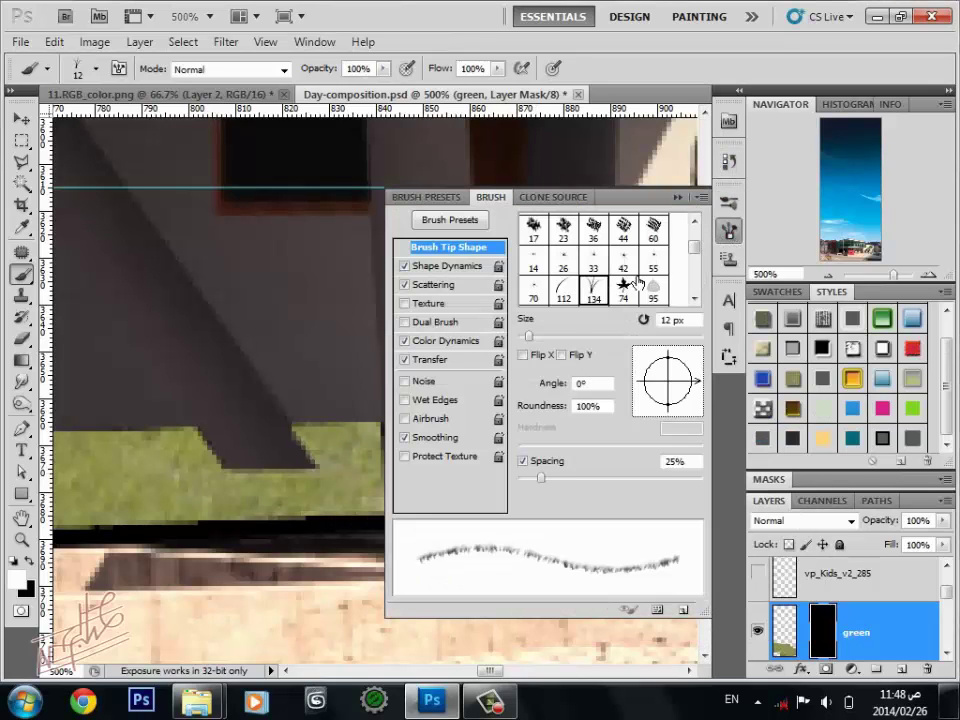
pyautogui.click(405, 342)
pyautogui.click(405, 437)
pyautogui.click(405, 285)
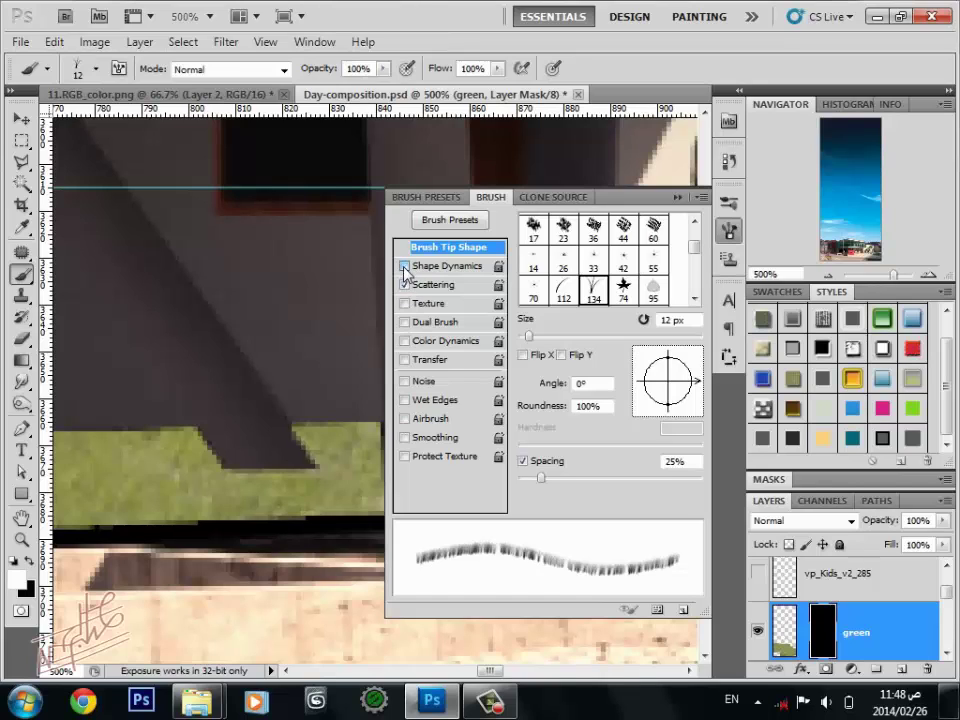
pyautogui.click(405, 266)
pyautogui.click(448, 266)
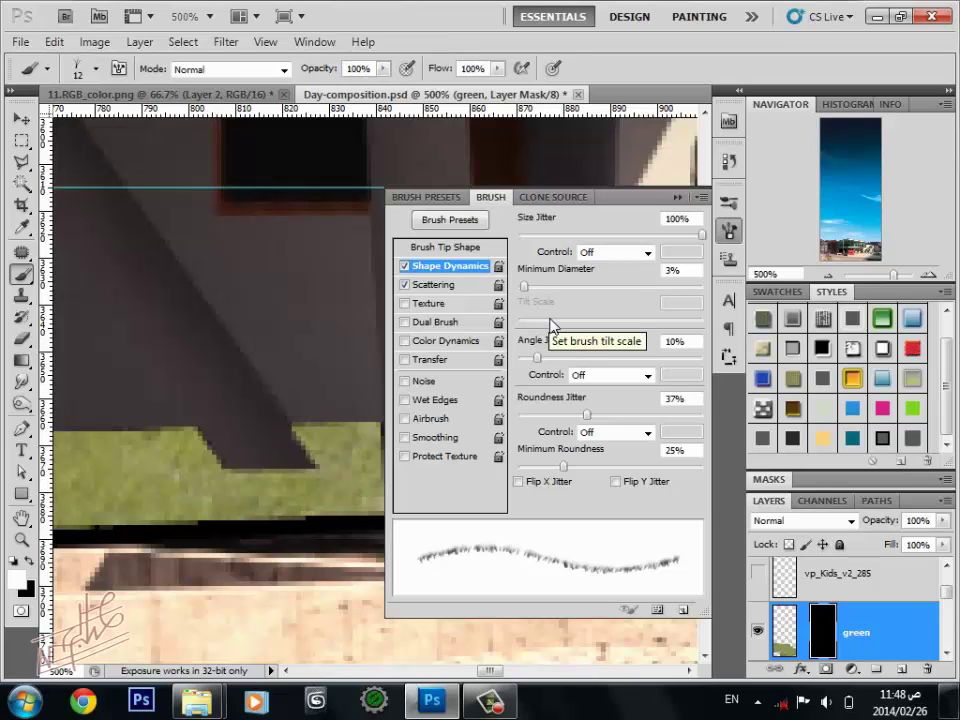
pyautogui.click(677, 197)
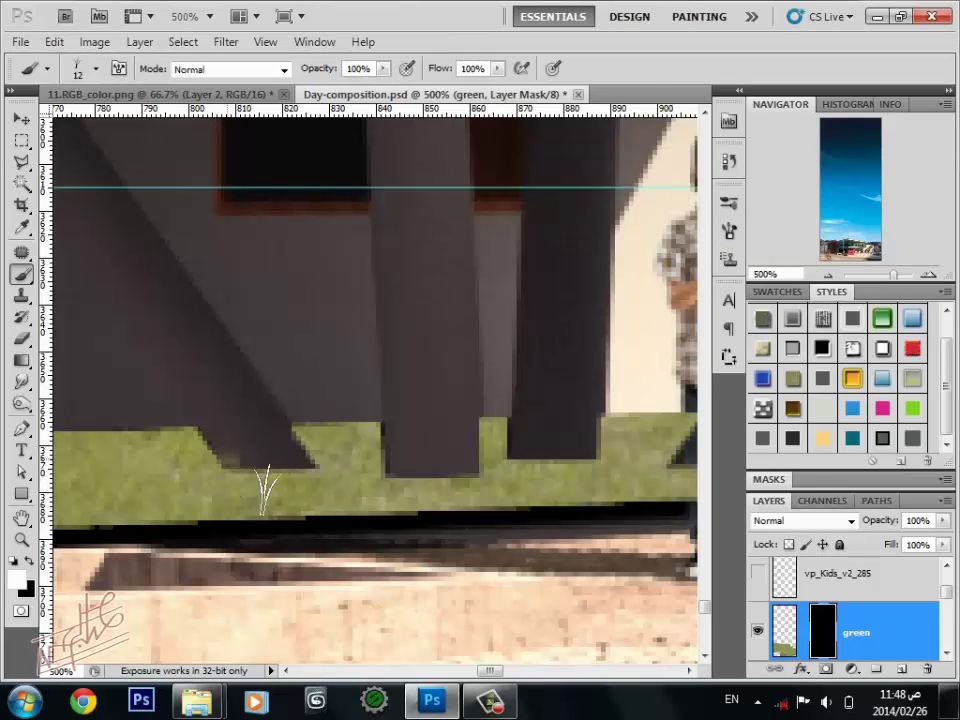
# - Try grass strokes along the left and middle pillar bases, undo them, and review Shape Dynamics
pyautogui.moveTo(265, 490)
pyautogui.mouseDown()
pyautogui.moveTo(332, 489)
pyautogui.moveTo(225, 504)
pyautogui.moveTo(489, 495)
pyautogui.mouseUp()
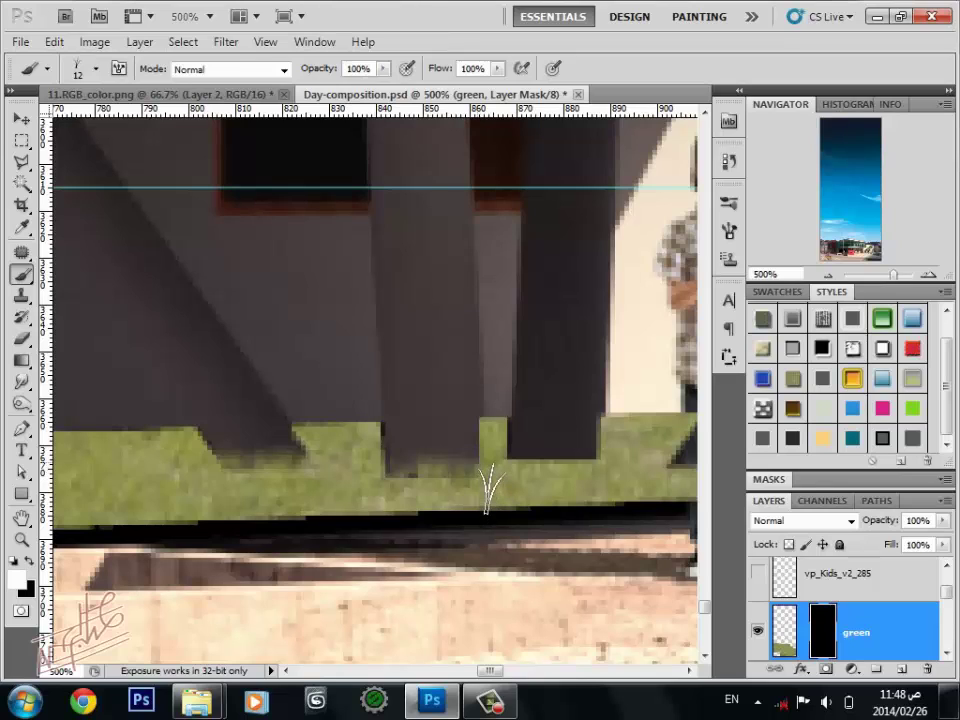
pyautogui.hotkey('ctrl', 'z')
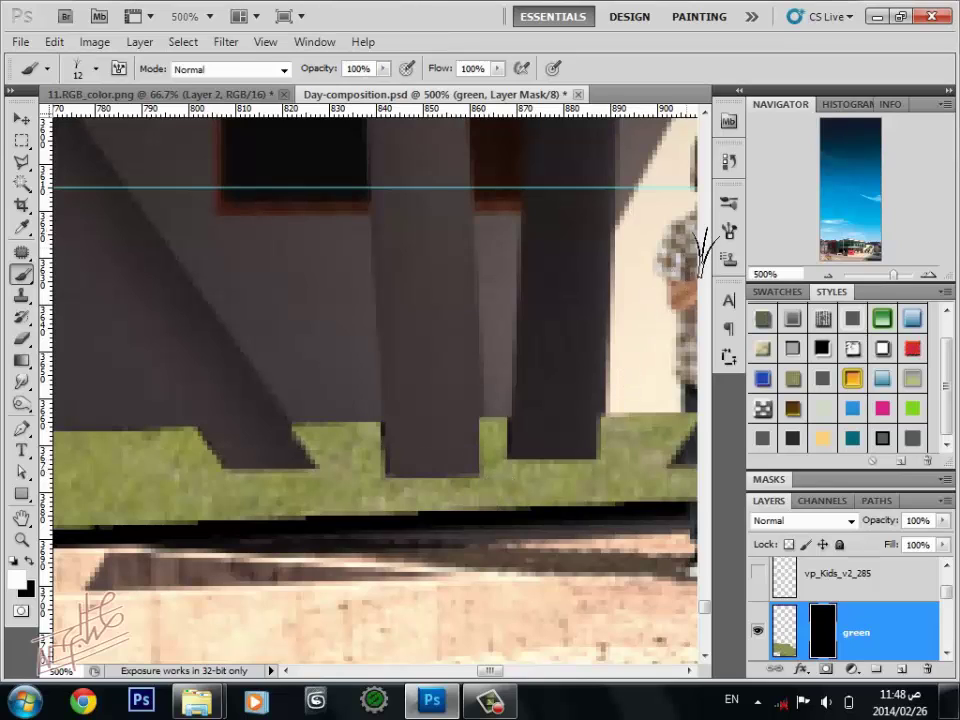
pyautogui.click(728, 238)
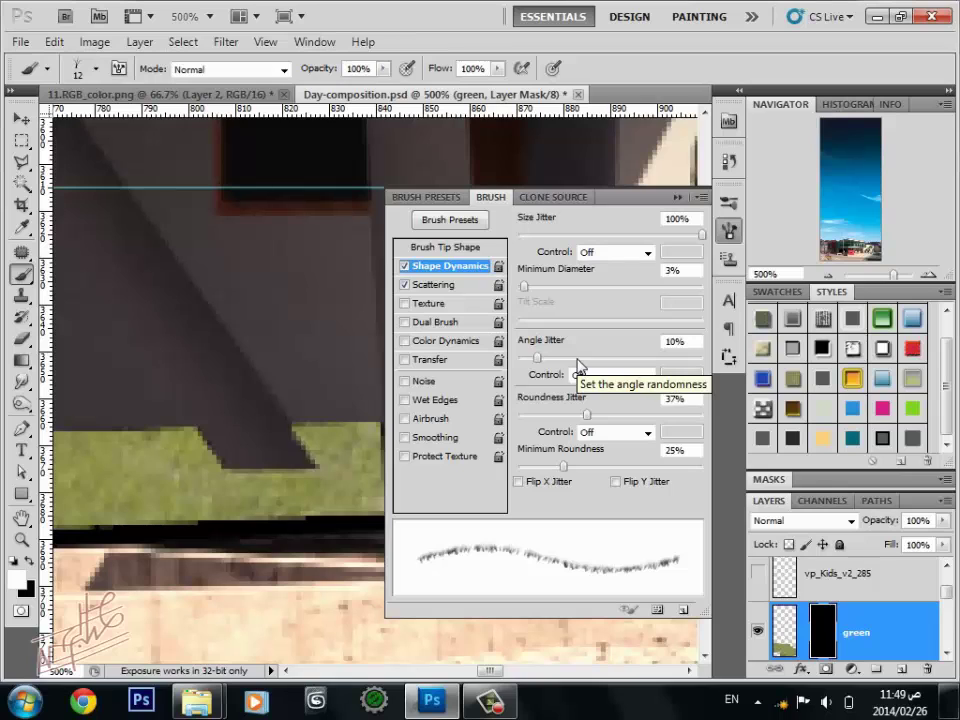
# - Re-enable Scattering at 0% scatter with count 2 and test a stroke beside the pillar shadow
pyautogui.click(404, 285)
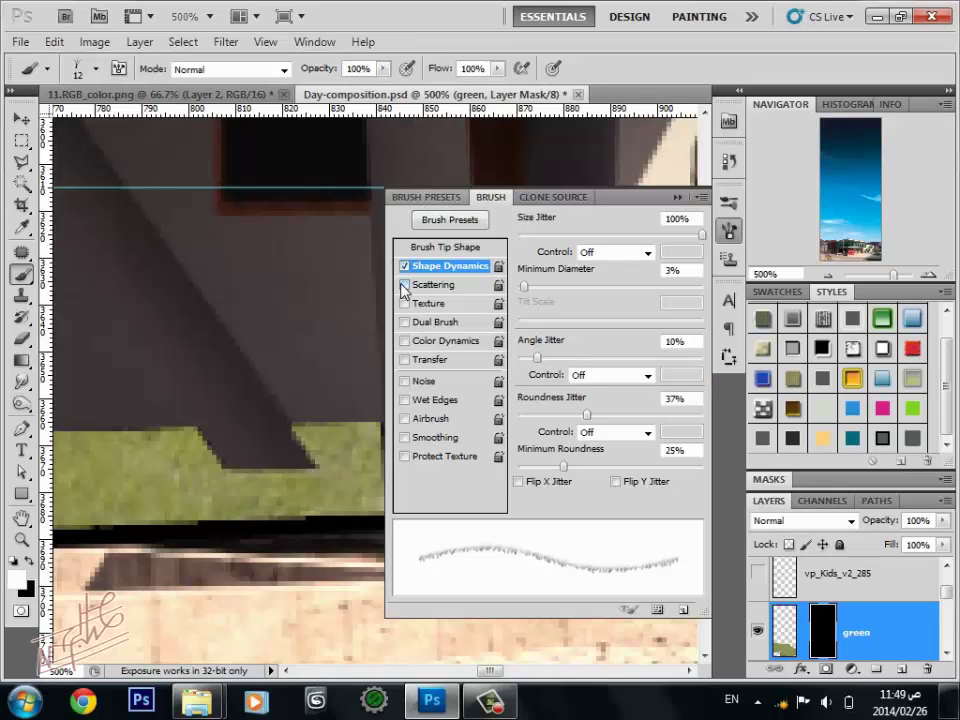
pyautogui.click(404, 285)
pyautogui.click(436, 284)
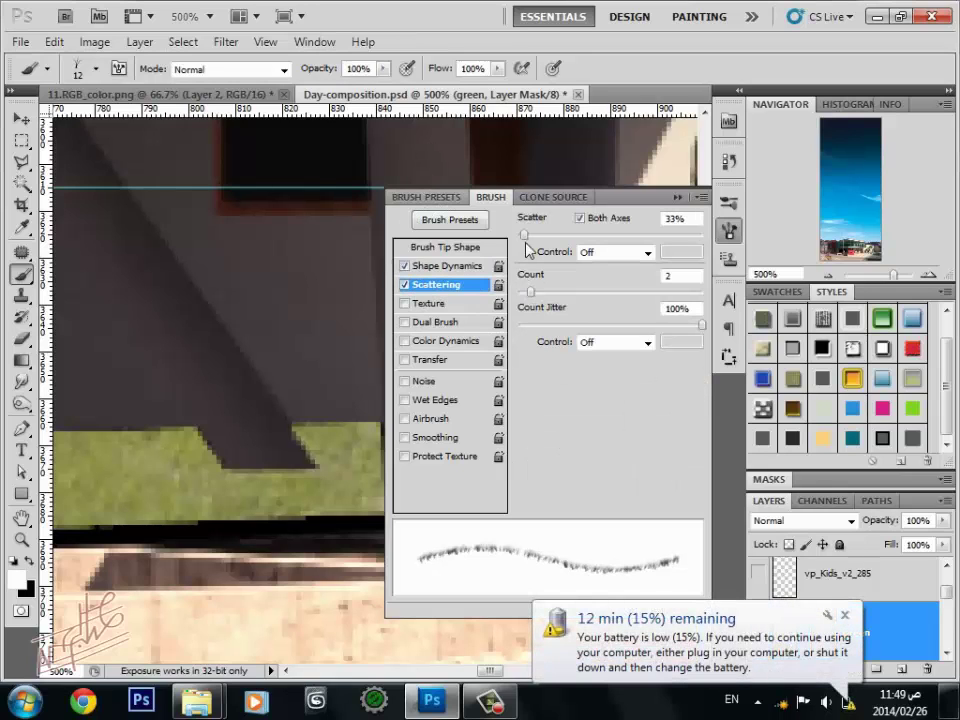
pyautogui.moveTo(524, 236)
pyautogui.mouseDown()
pyautogui.moveTo(614, 236)
pyautogui.moveTo(505, 252)
pyautogui.mouseUp()
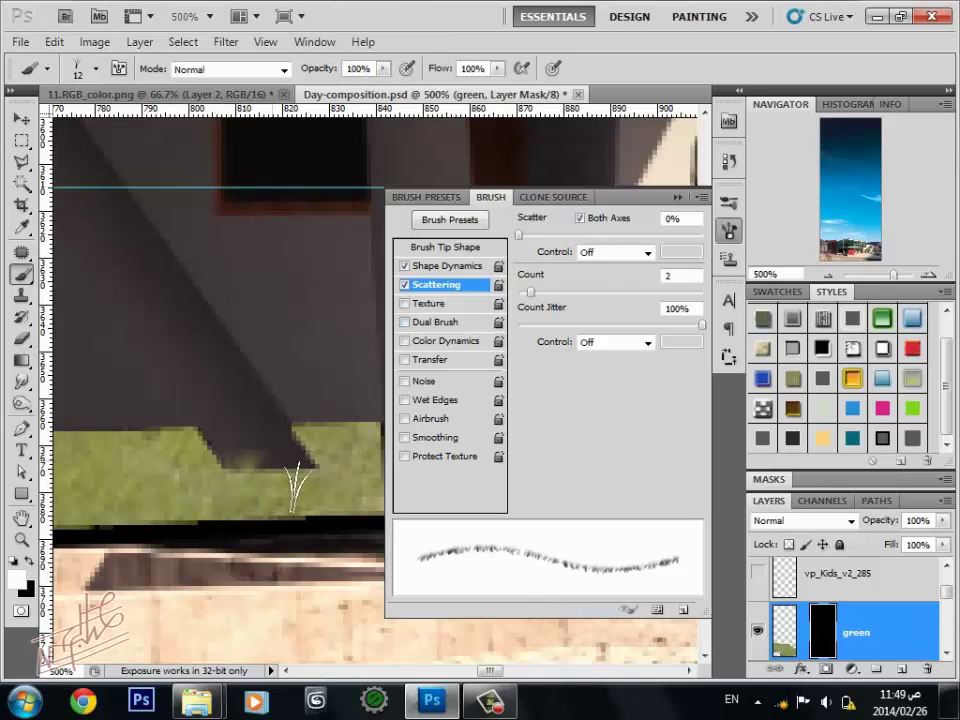
pyautogui.moveTo(296, 482); pyautogui.dragTo(212, 498)
# - Close the Brush panel and reduce the grass brush to 10 px
pyautogui.click(679, 197)
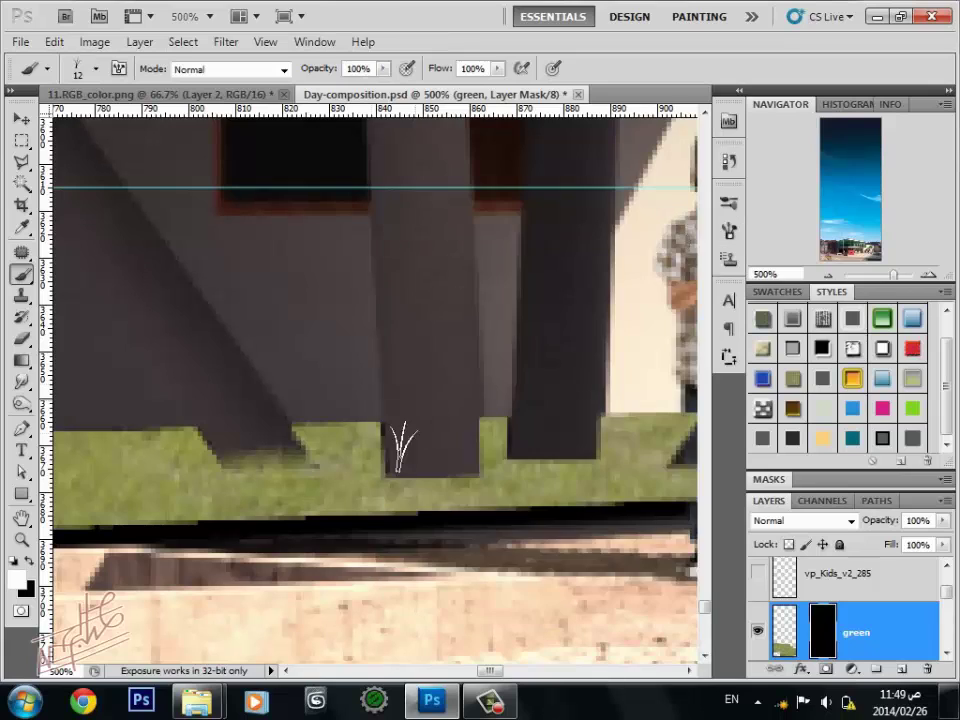
pyautogui.rightClick(399, 450)
pyautogui.click(405, 471)
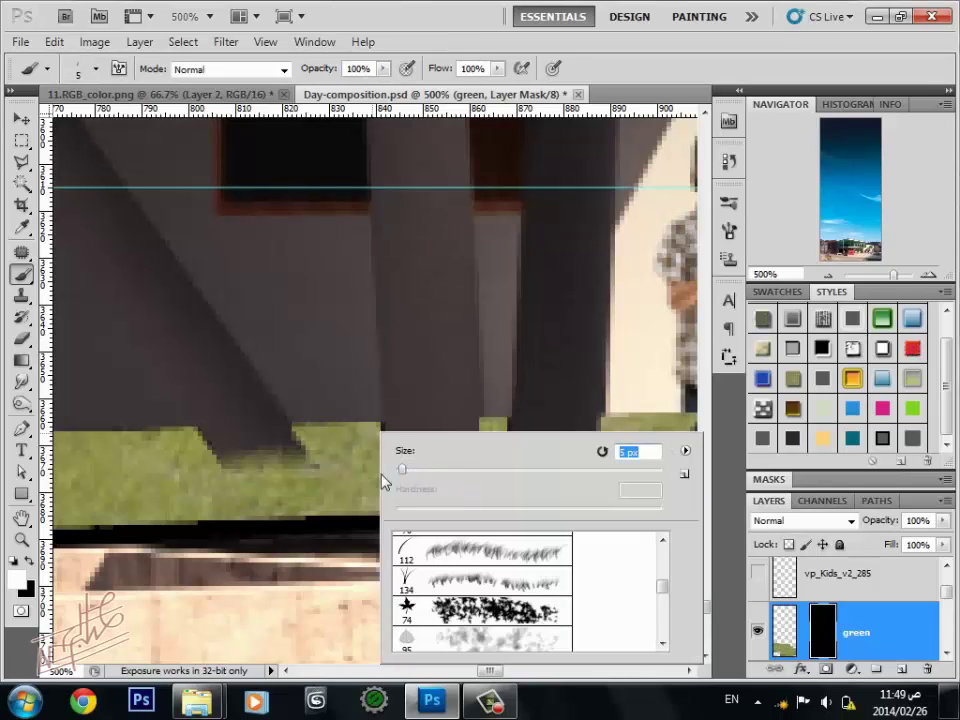
pyautogui.press('Return')
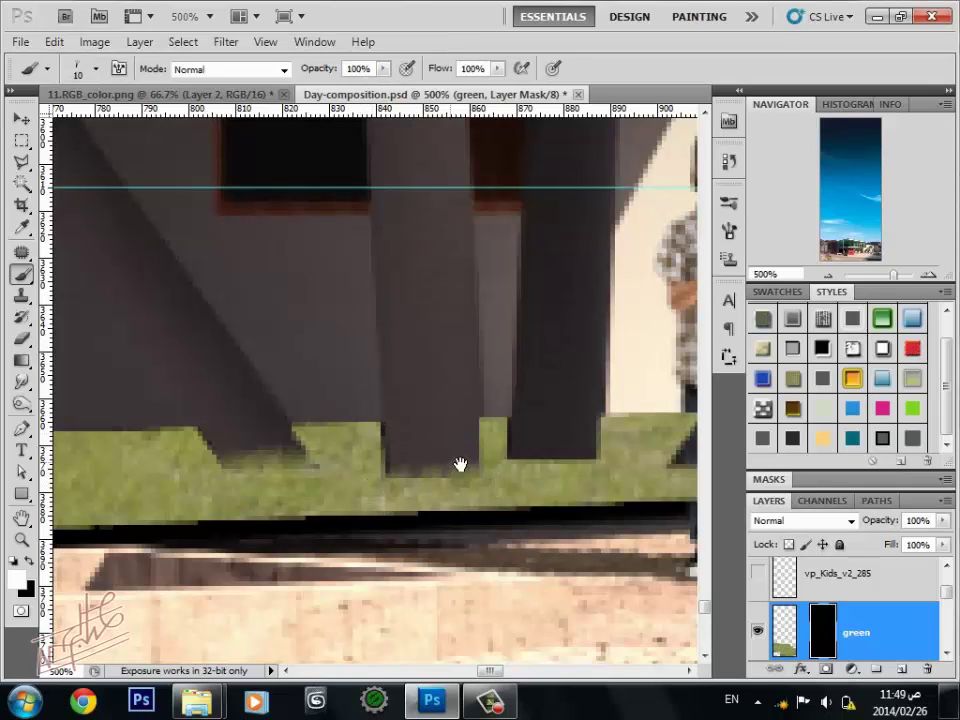